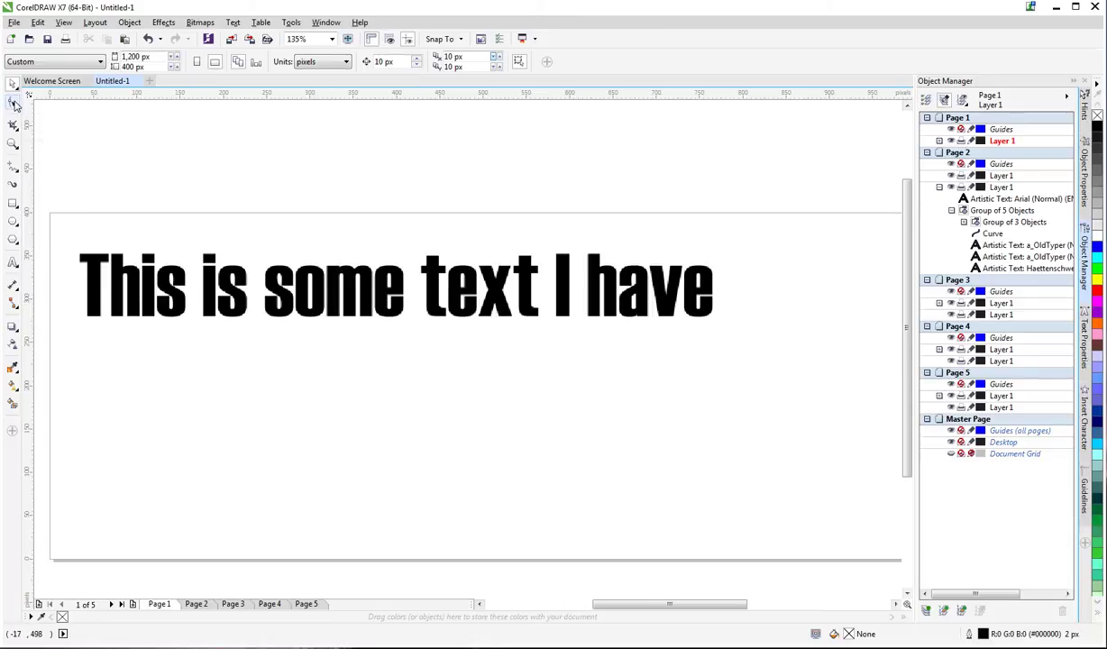
Select the headline and widen its letter spacing with the Shape tool's right spacing handle
left_click(120, 282)
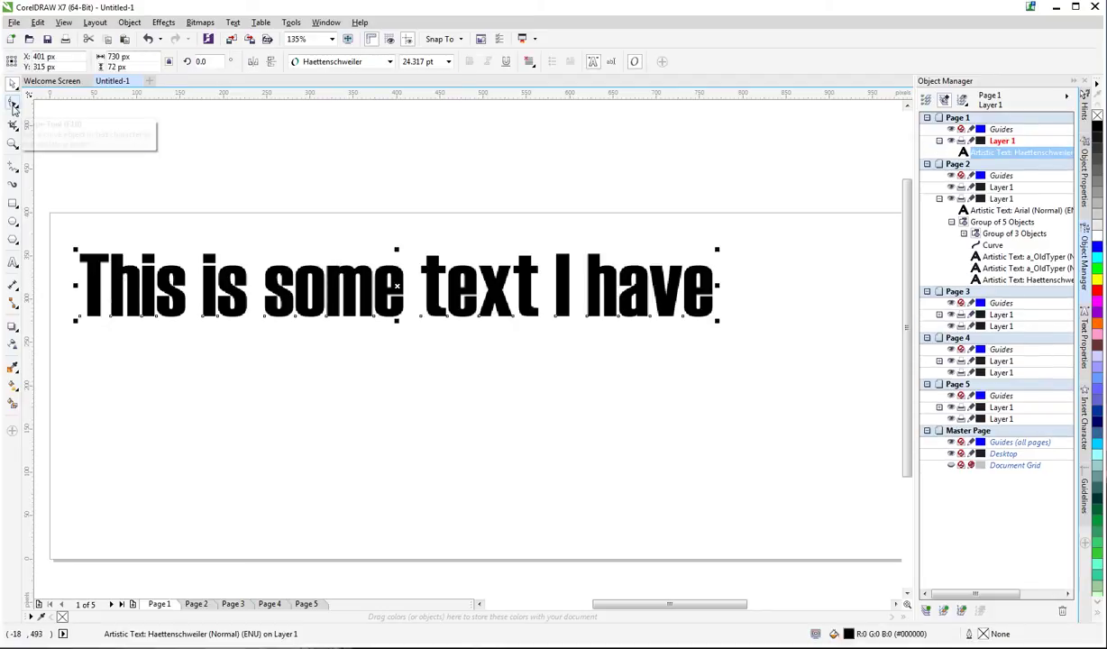
left_click(14, 104)
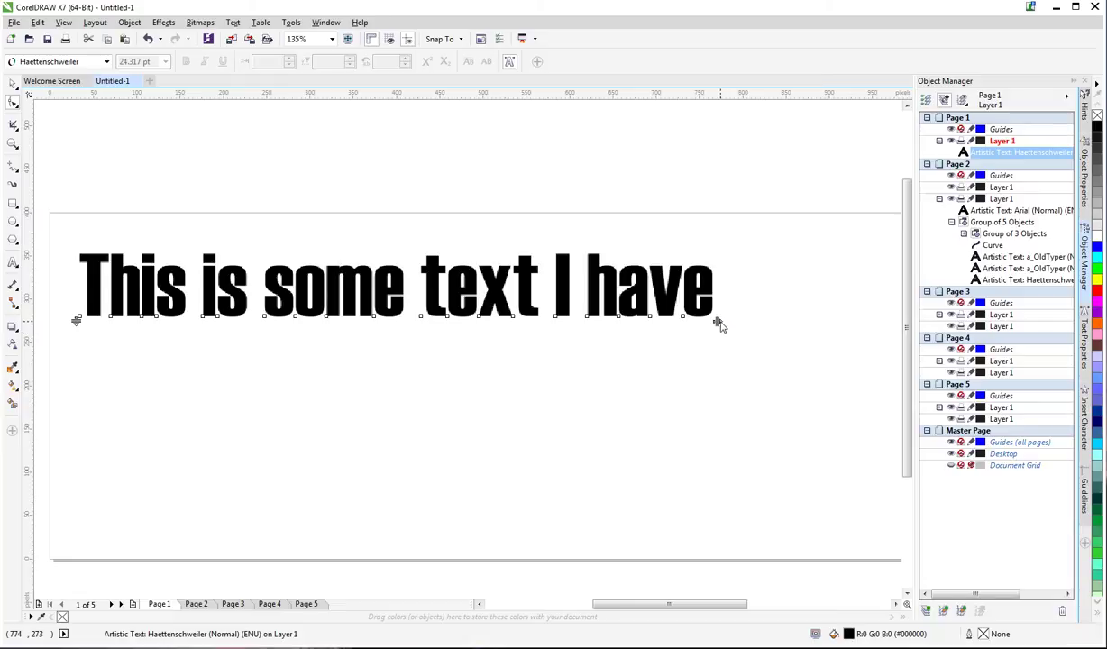
left_click_drag(720, 328, 843, 334)
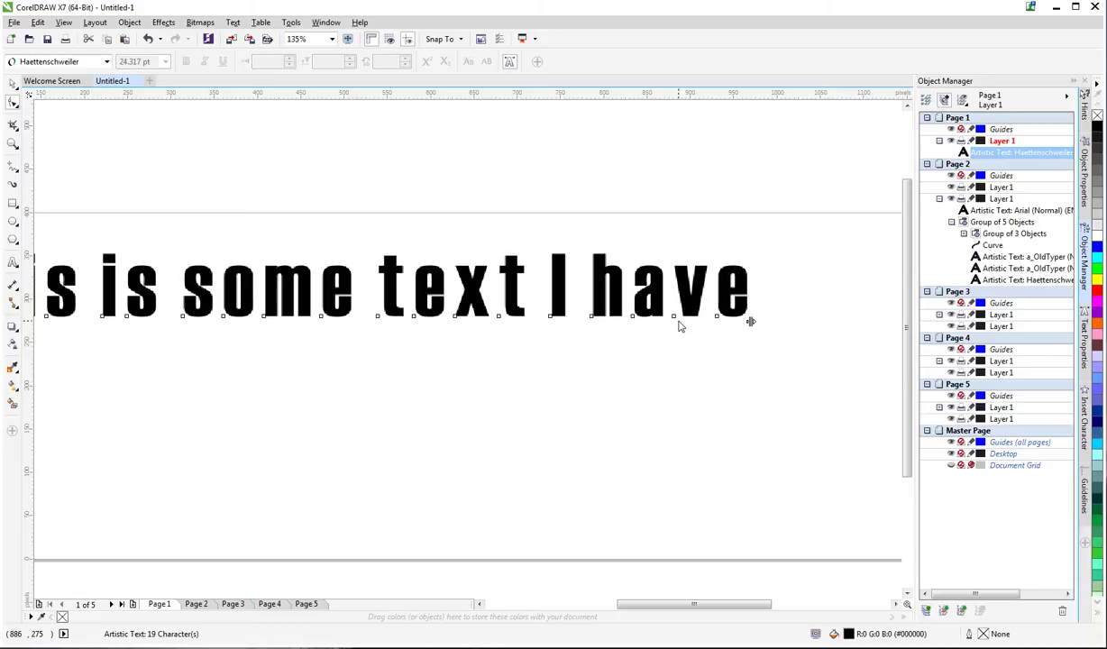
Undo the wider letter spacing, try wider then narrower word spacing, and settle on tight spacing
key("ctrl+z")
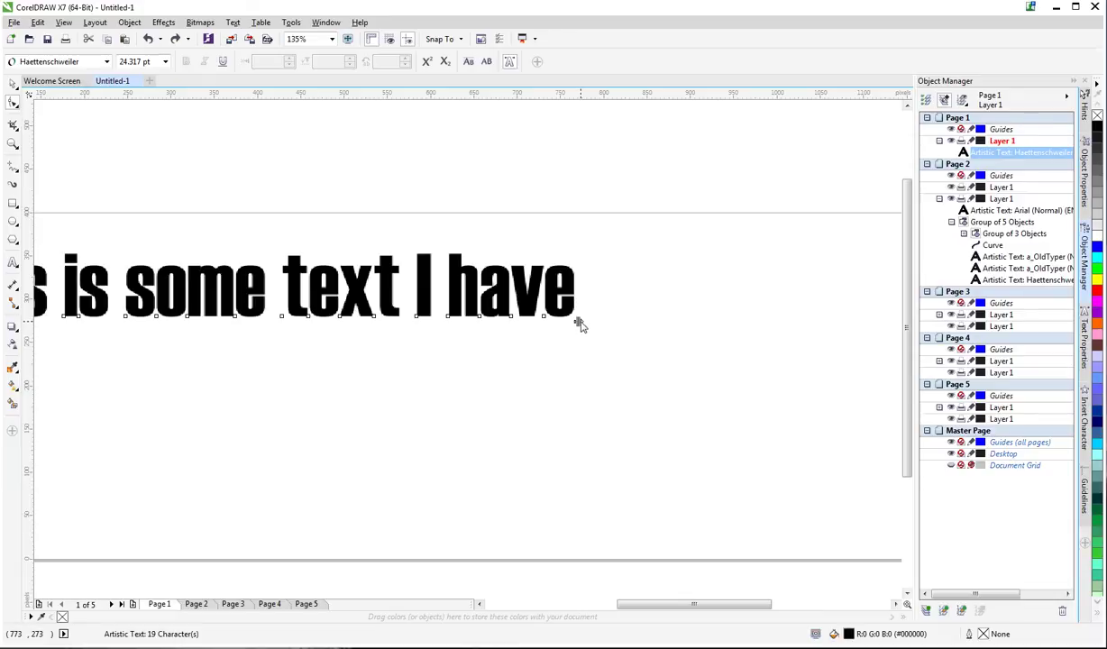
left_click_drag(580, 324, 700, 321)
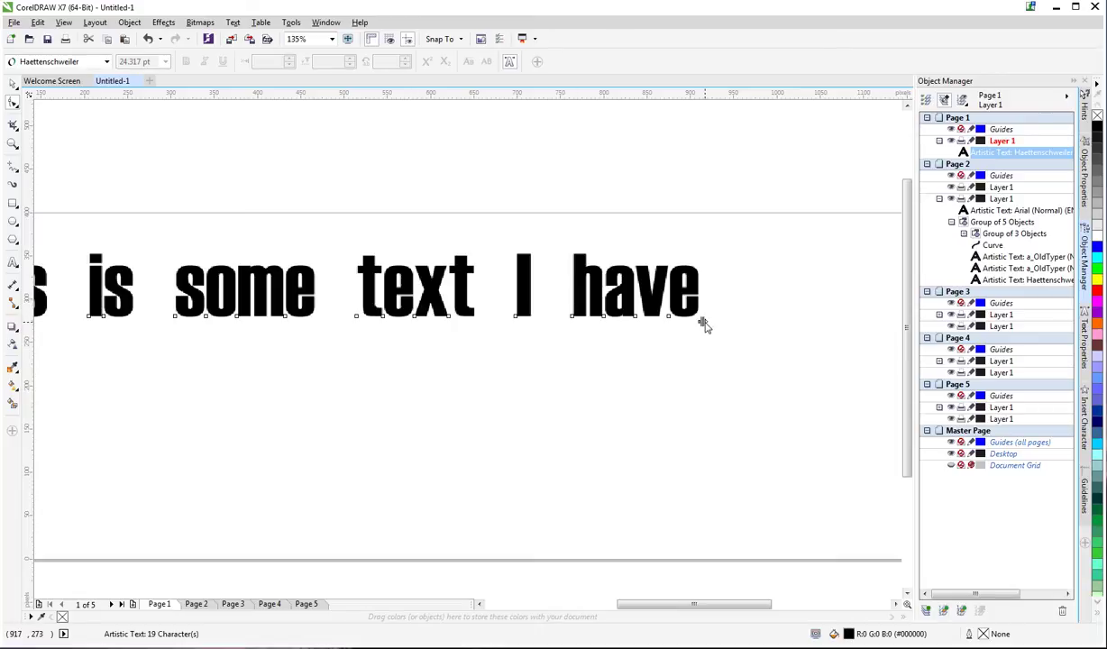
left_click_drag(704, 325, 630, 335)
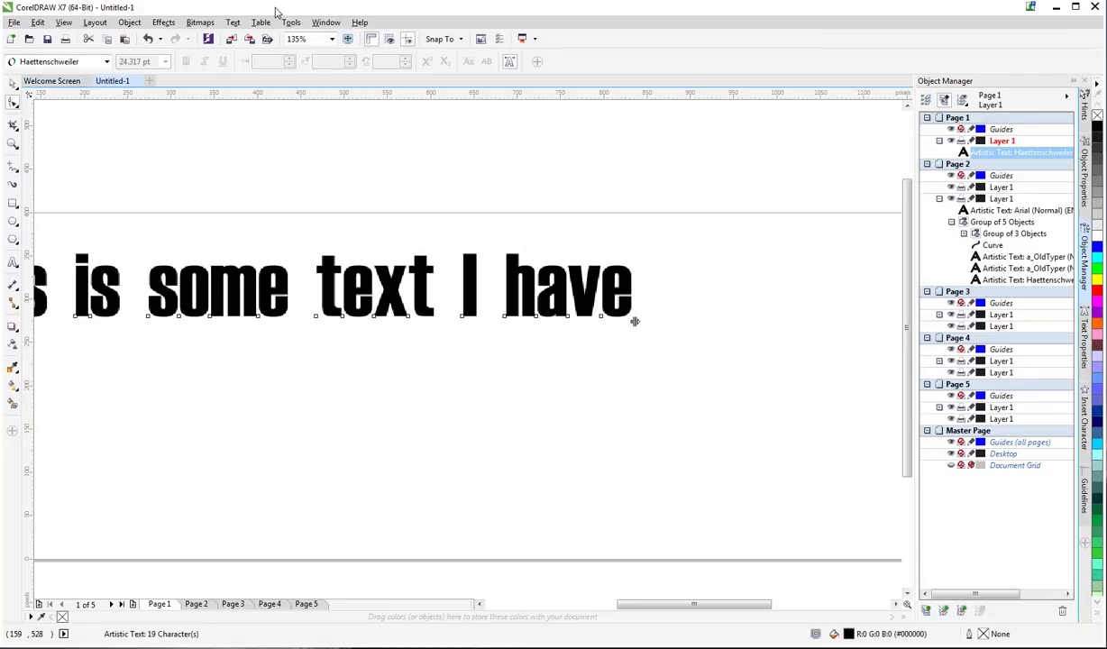
key("ctrl+z")
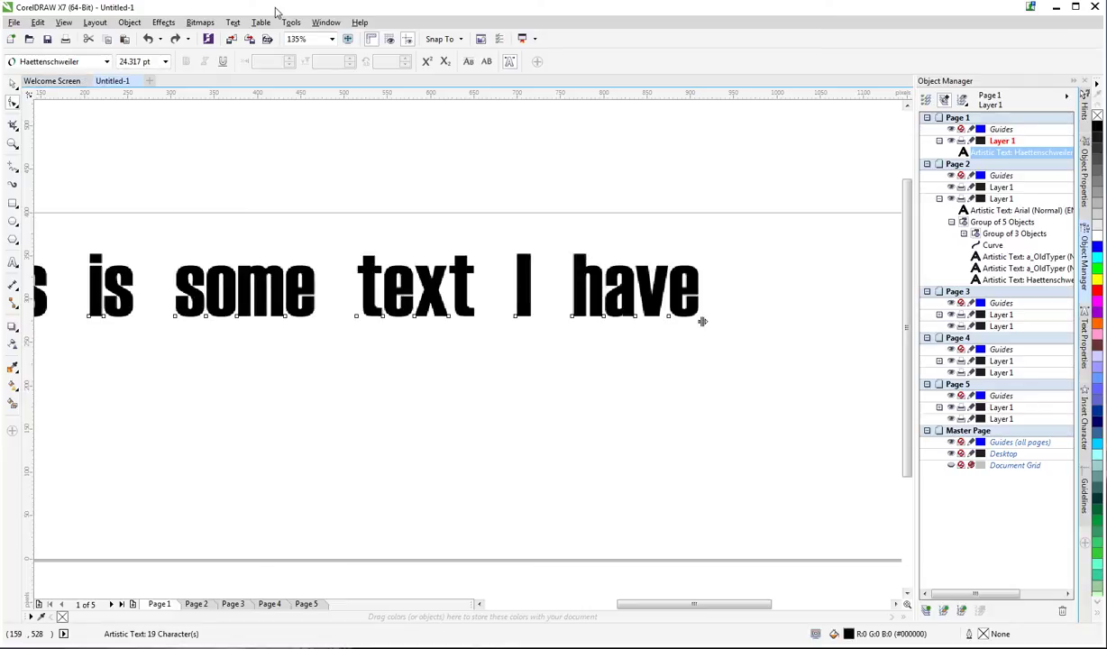
key("ctrl+shift+z")
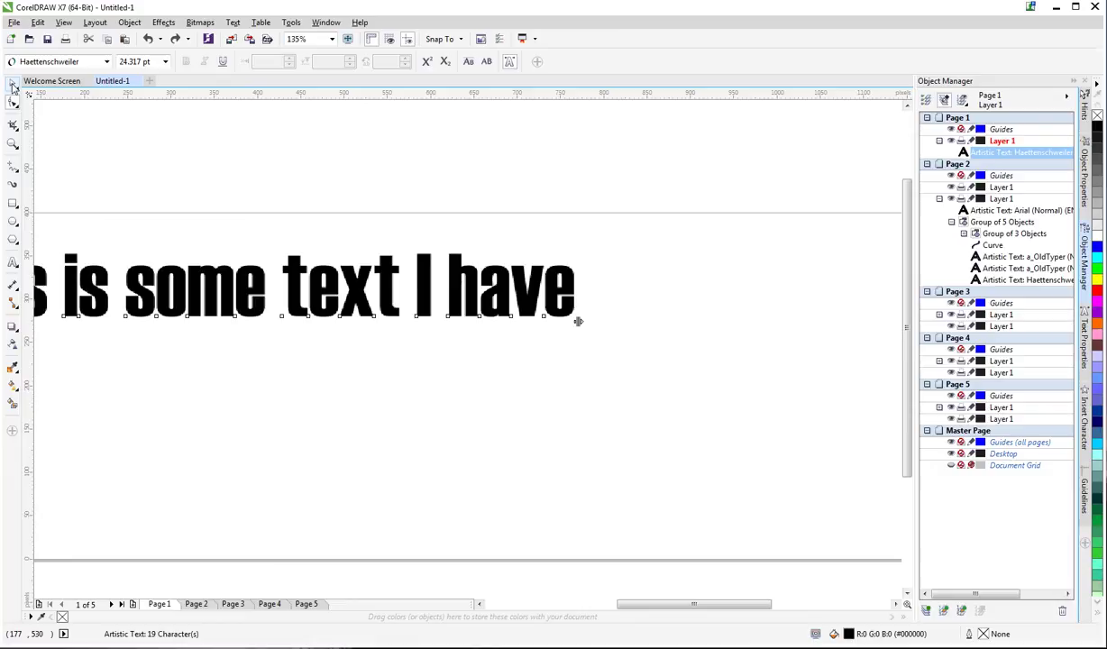
Scale the headline up to about 147%, roughly 1077 by 106 px, by its corner handle
left_click(13, 85)
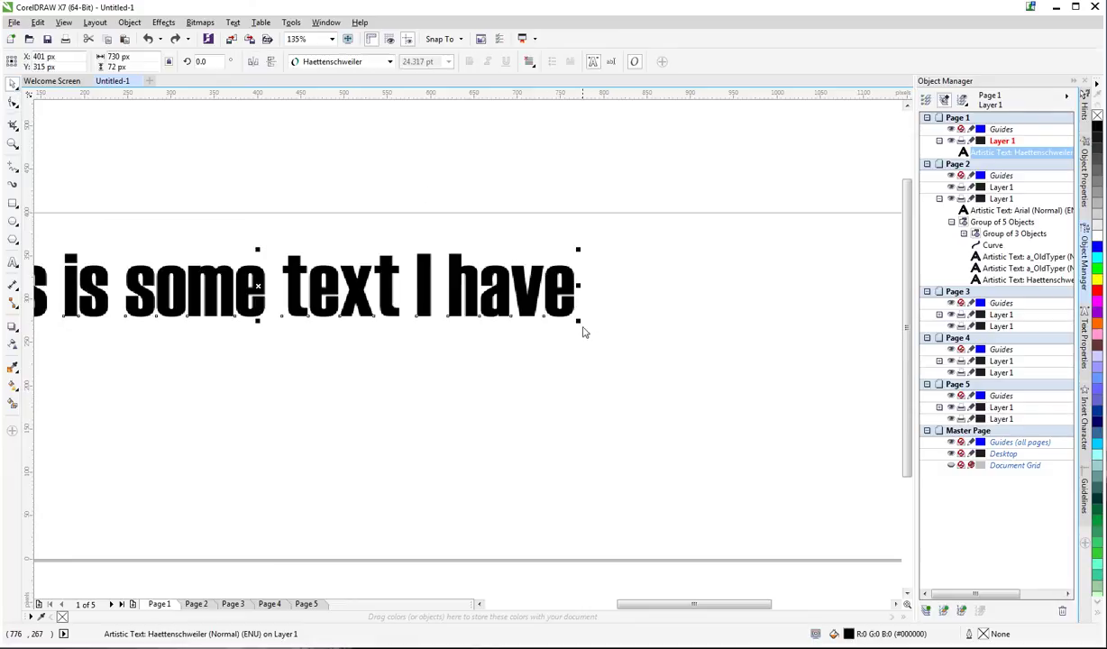
left_click_drag(581, 321, 870, 394)
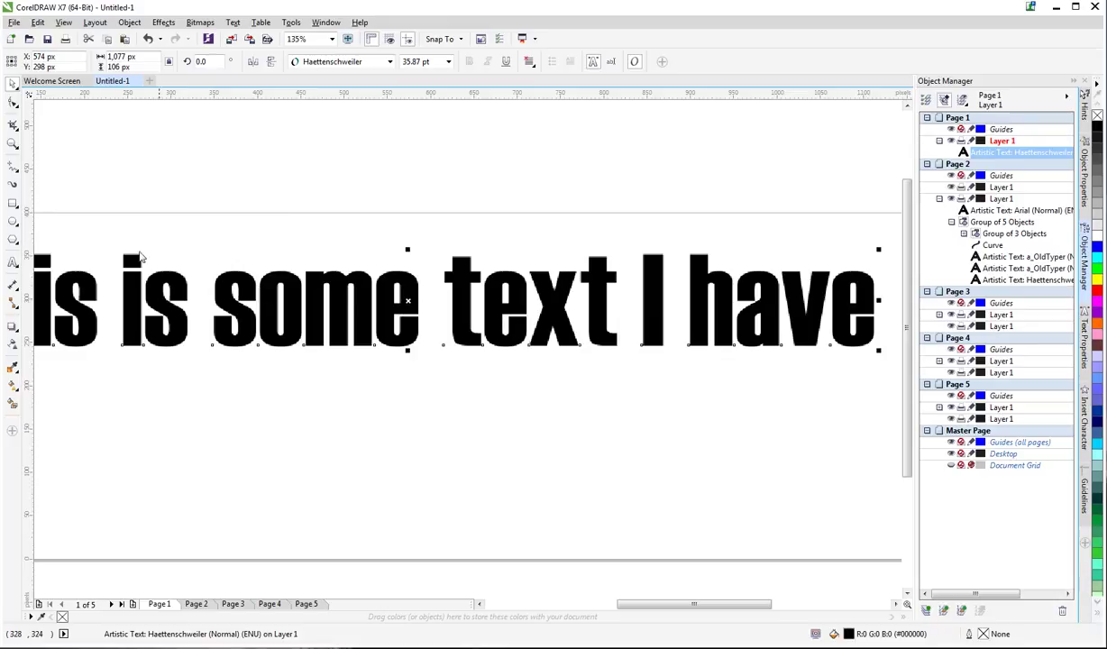
left_click(14, 105)
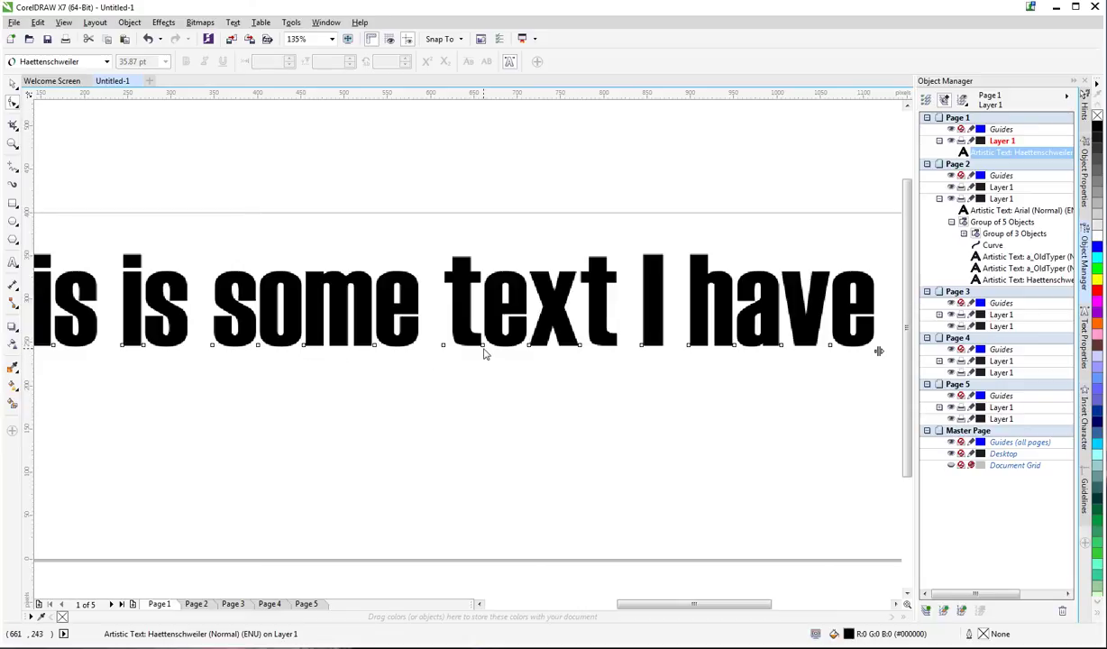
scroll(484, 354, "up", 4)
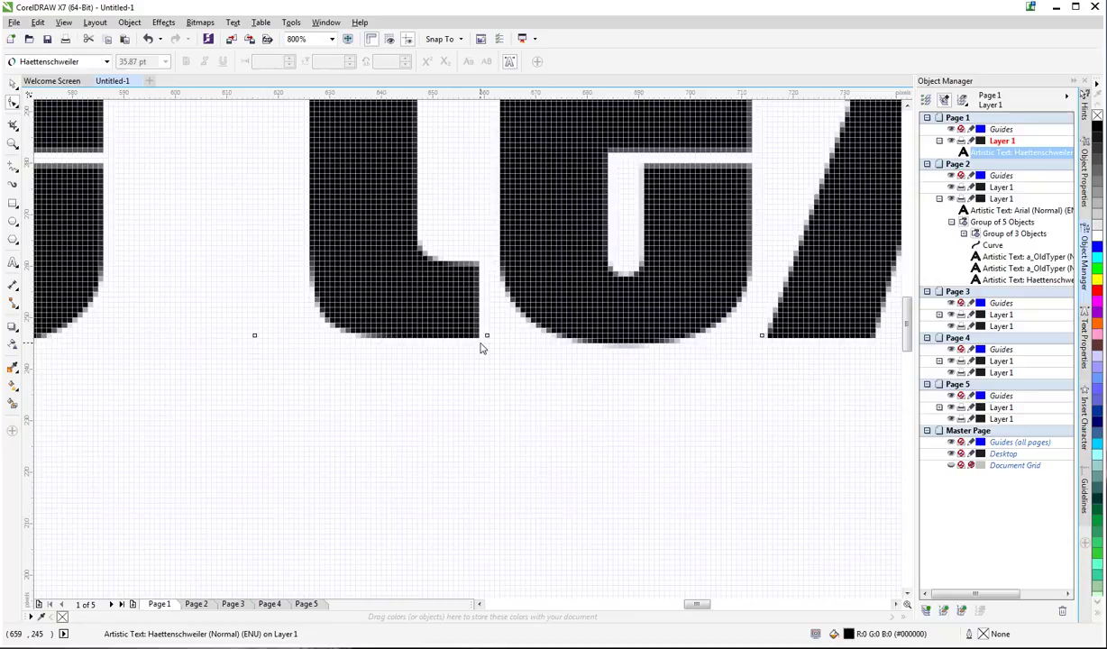
scroll(484, 349, "down", 3)
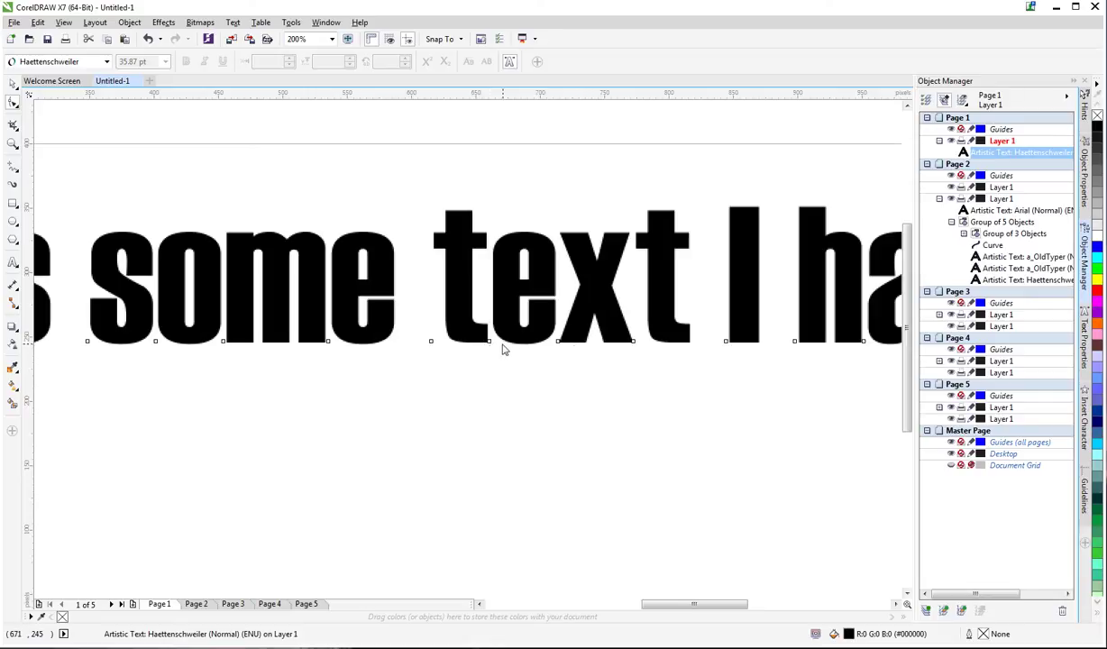
Raise the e of 'text' and the m of 'some', drop the t below the baseline, then deselect
left_click(489, 342)
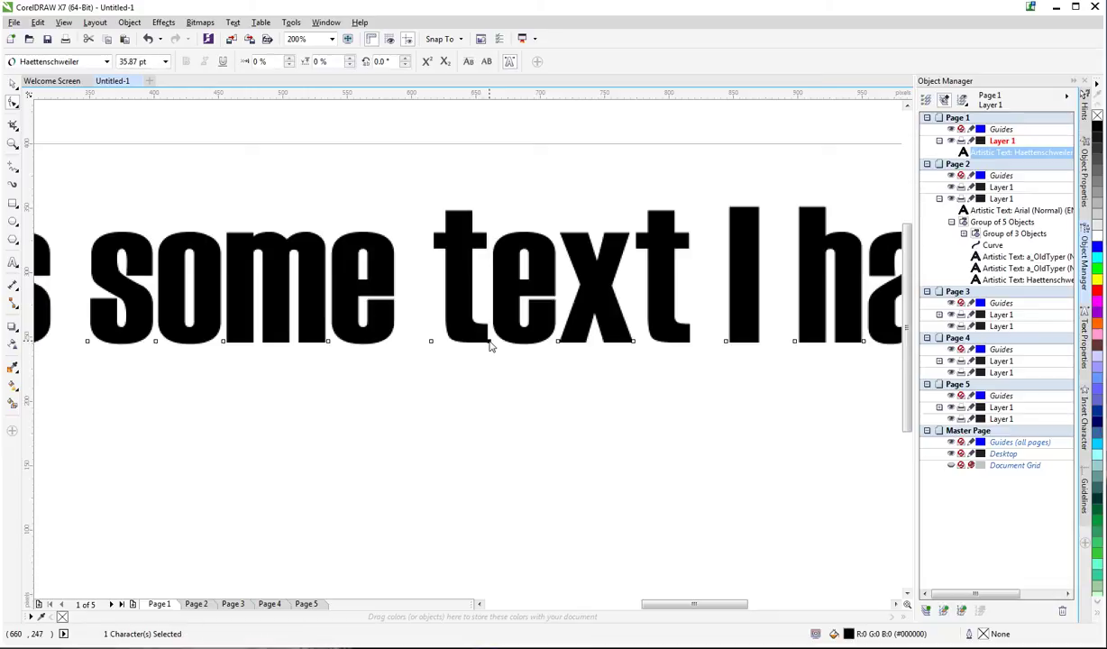
left_click_drag(490, 346, 473, 313)
left_click_drag(430, 343, 427, 360)
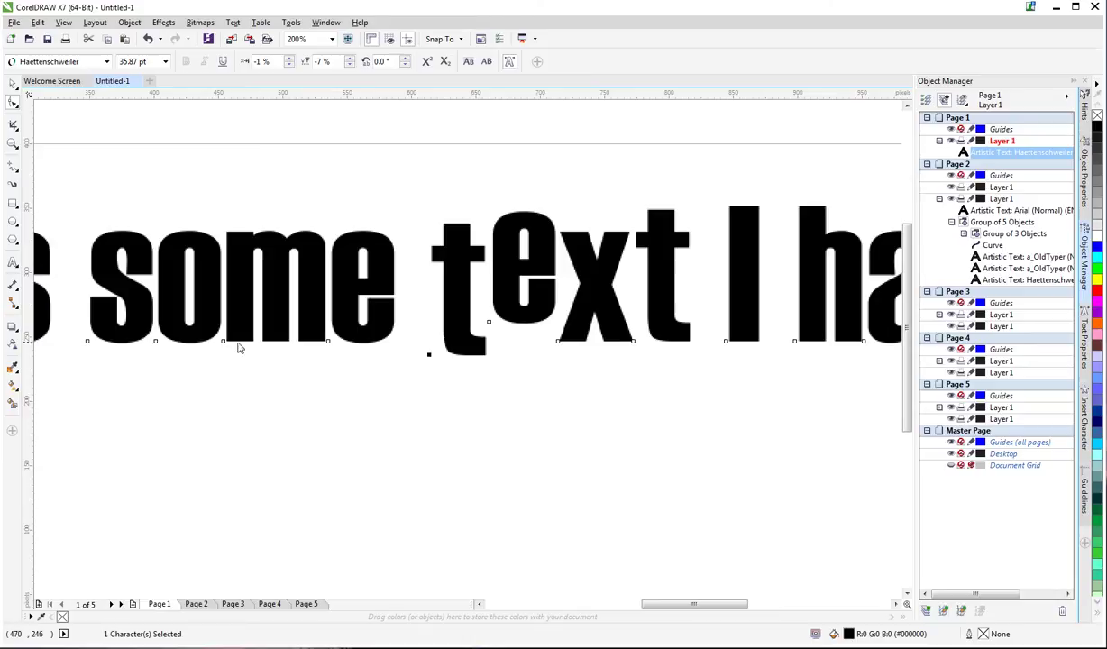
left_click_drag(222, 342, 224, 324)
left_click(12, 84)
left_click(91, 129)
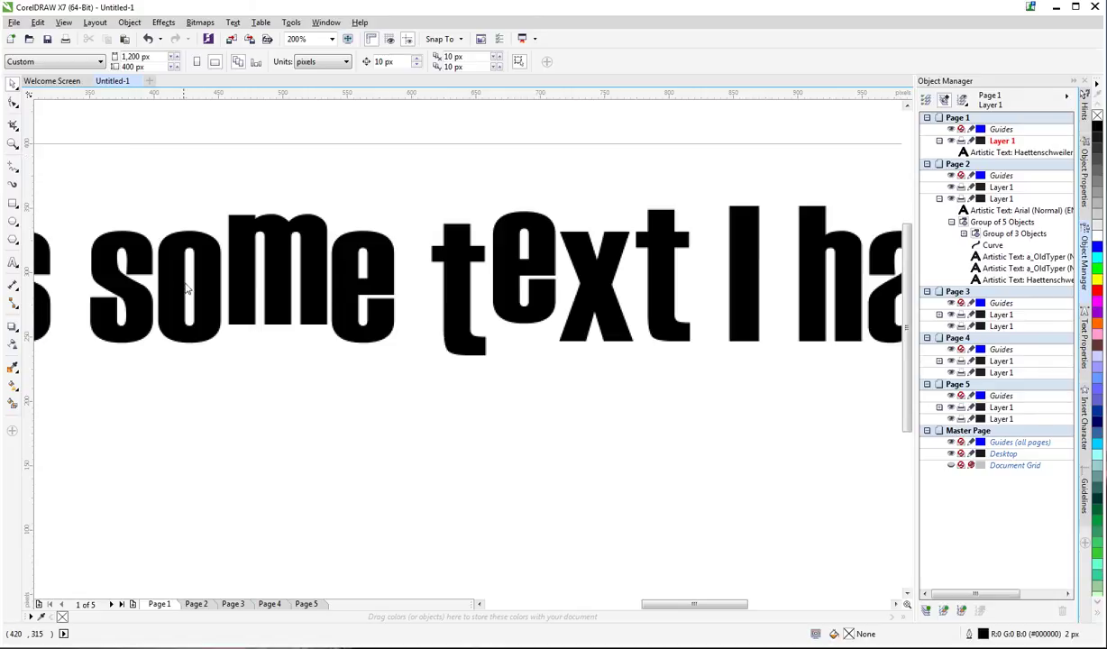
Shift the o of 'some' down and right, and move the s up to overlap it
left_click(13, 105)
left_click(226, 236)
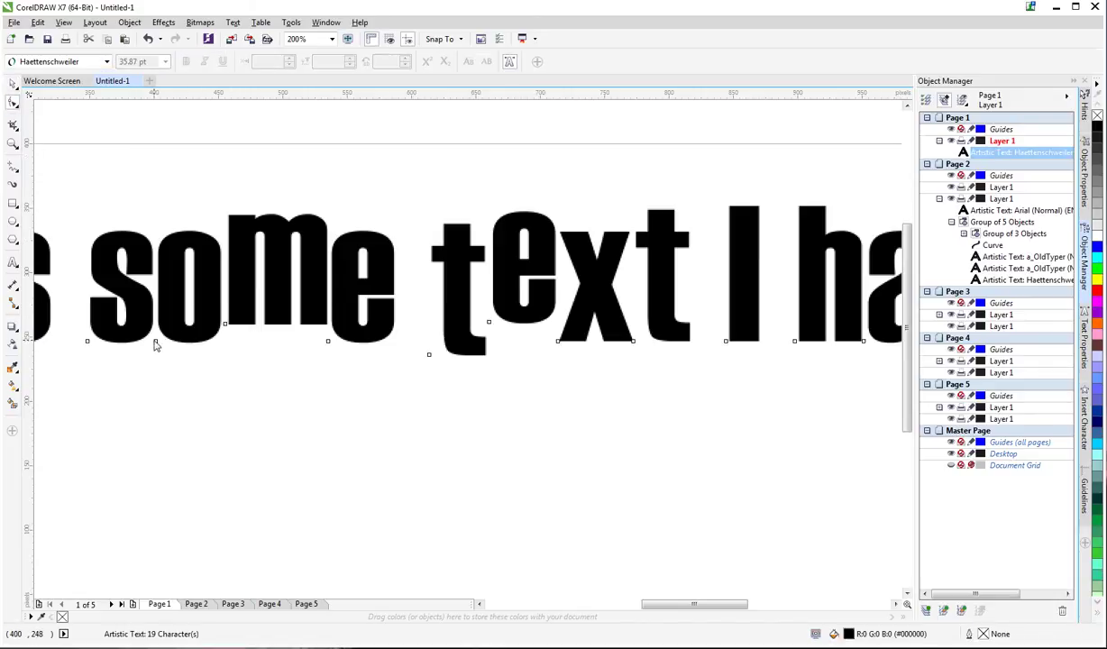
left_click_drag(155, 345, 175, 363)
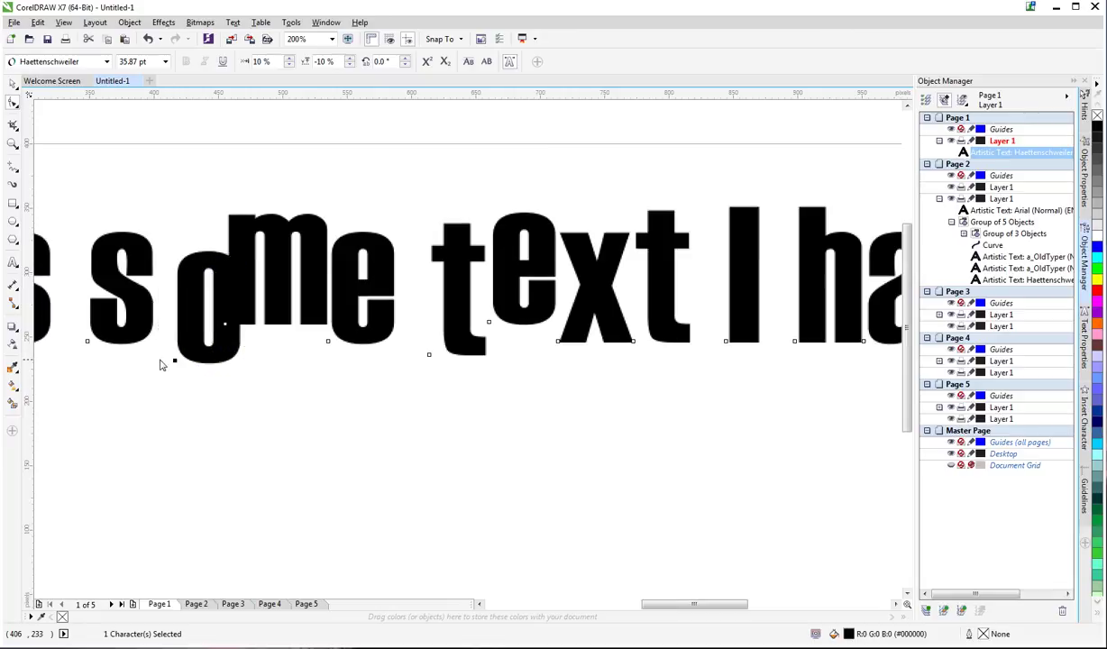
left_click_drag(88, 344, 126, 330)
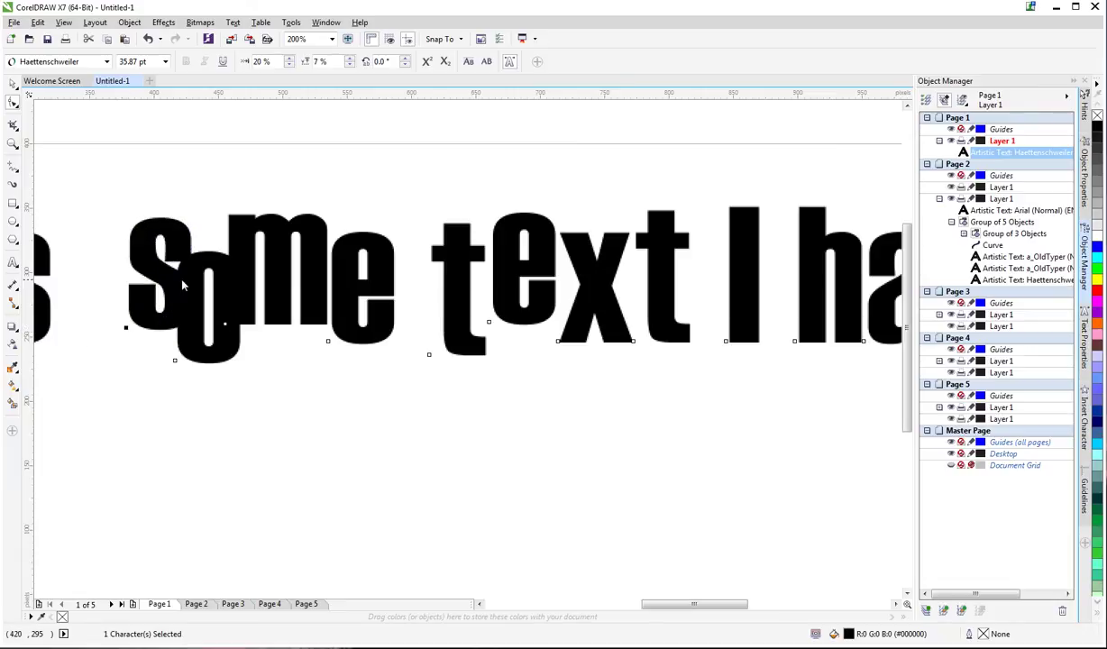
Select the s and o characters of 'some' in the headline text
key("space")
left_click_drag(131, 242, 188, 236)
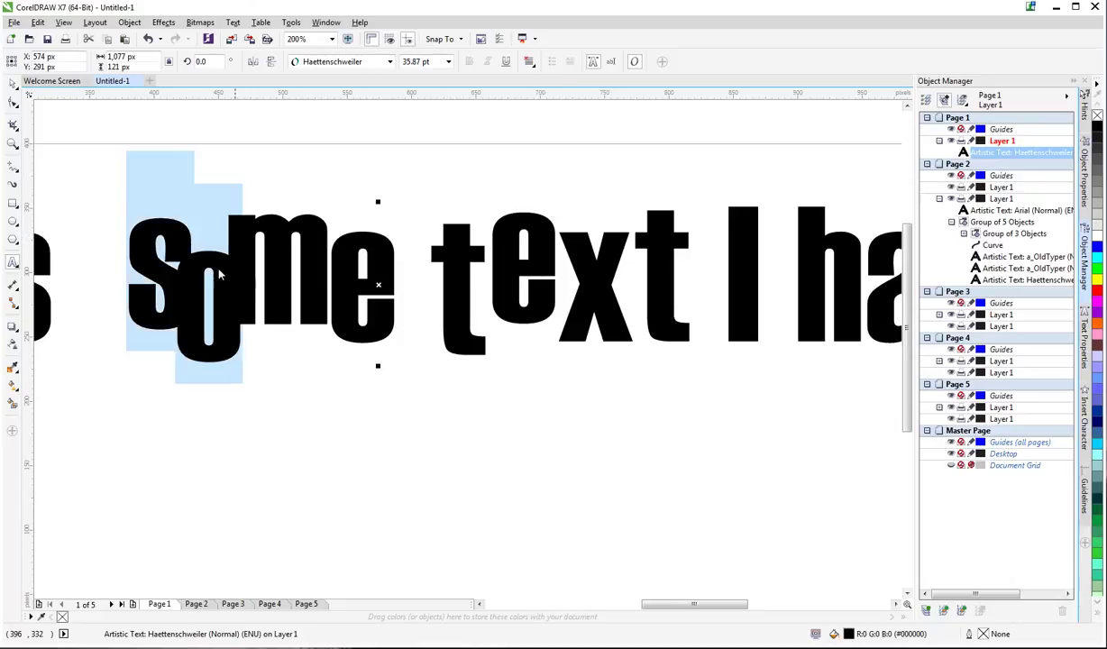
left_click(188, 257)
left_click_drag(172, 251, 143, 250)
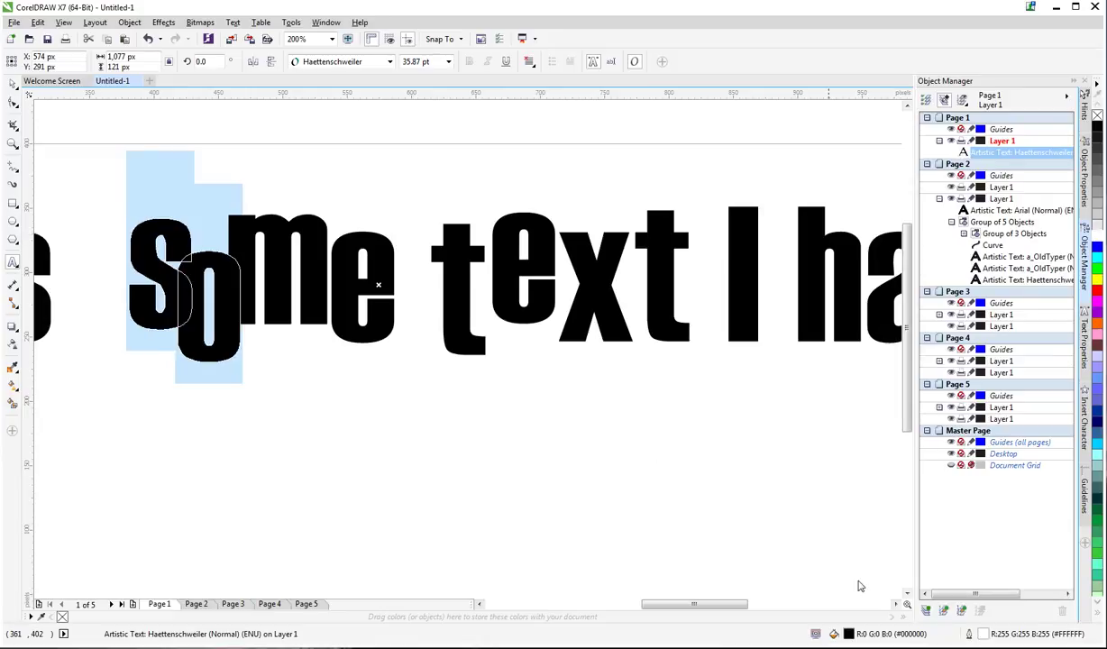
Set the s and o outline to draw behind the fill in Outline Pen, then deselect
double_click(986, 635)
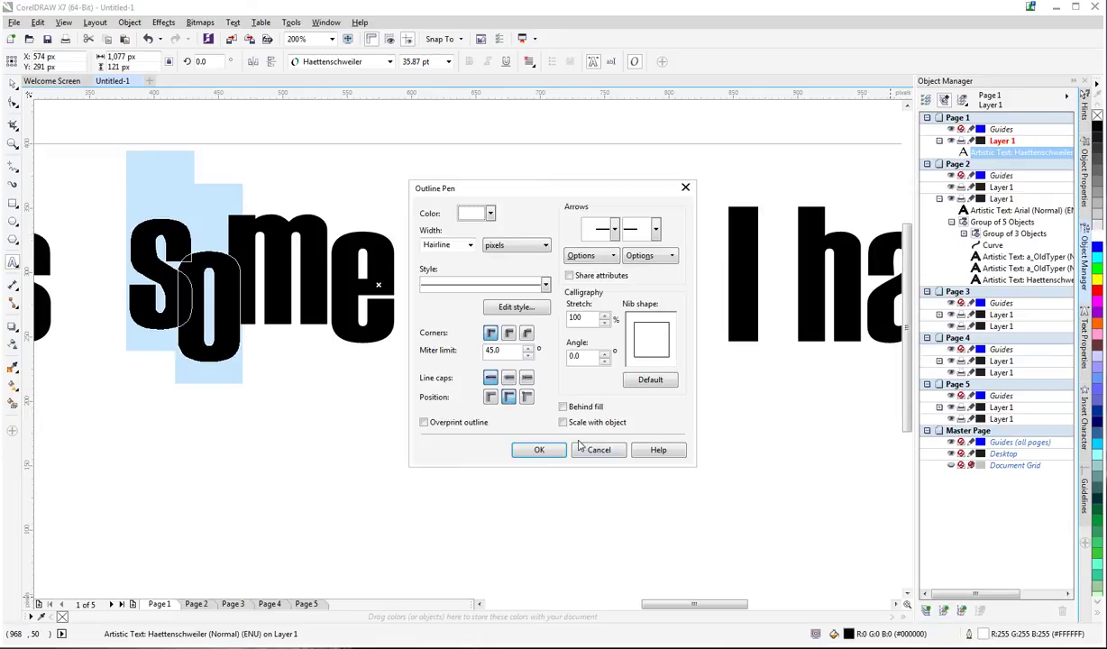
left_click(534, 449)
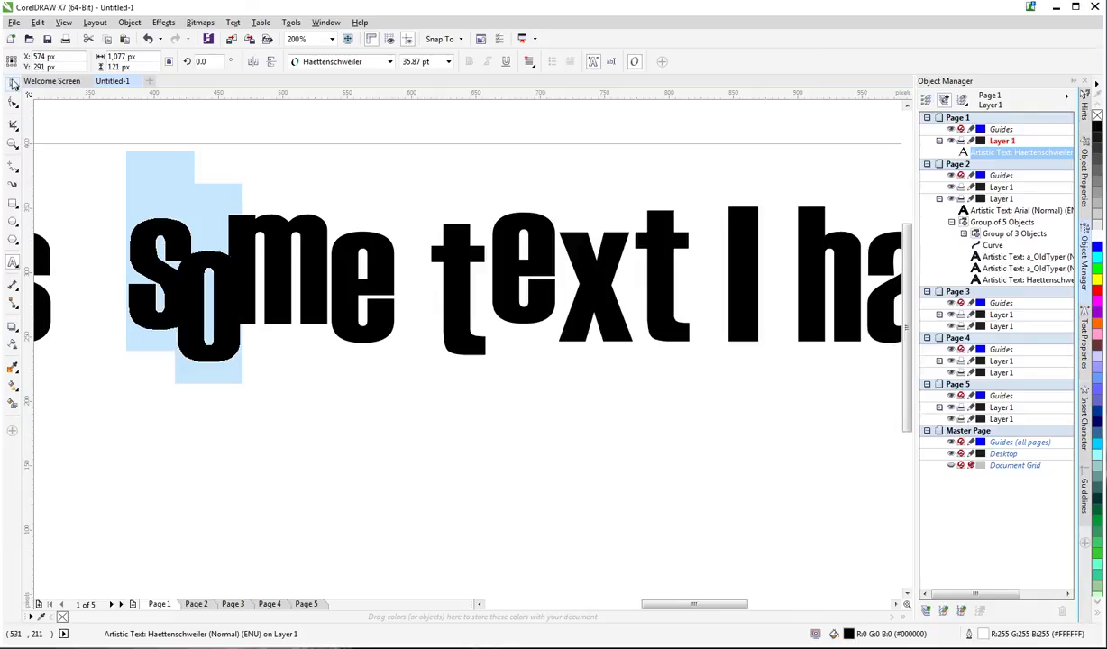
left_click(13, 82)
left_click(191, 187)
Reselect the Haettenschweiler headline and browse the shaping tools list without choosing one
left_click(164, 219)
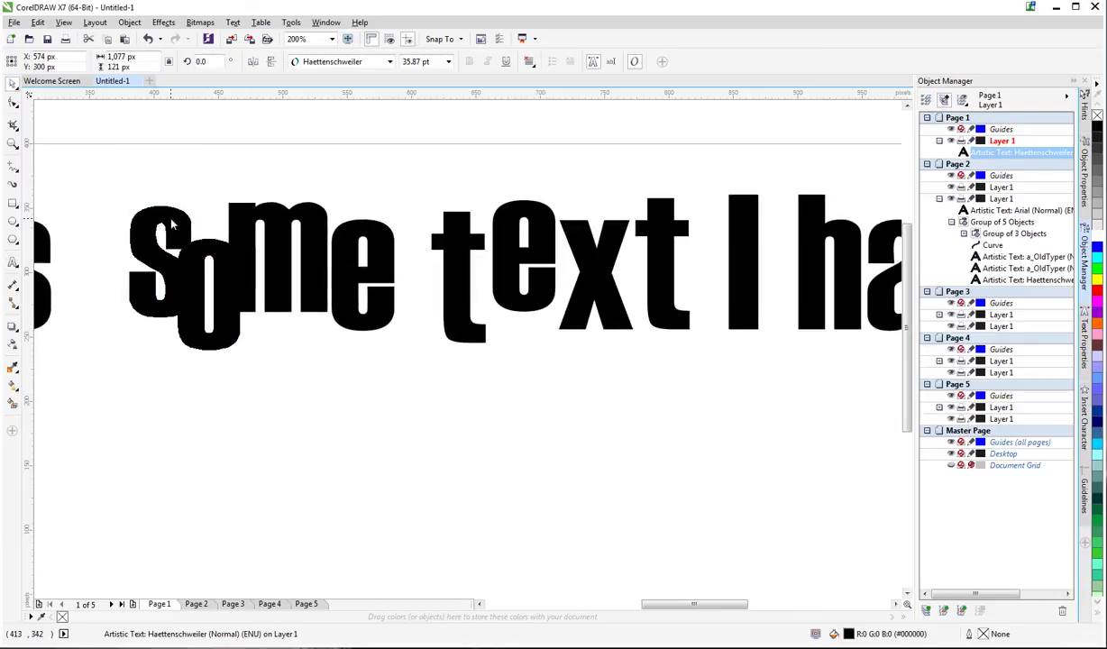
left_click(15, 106)
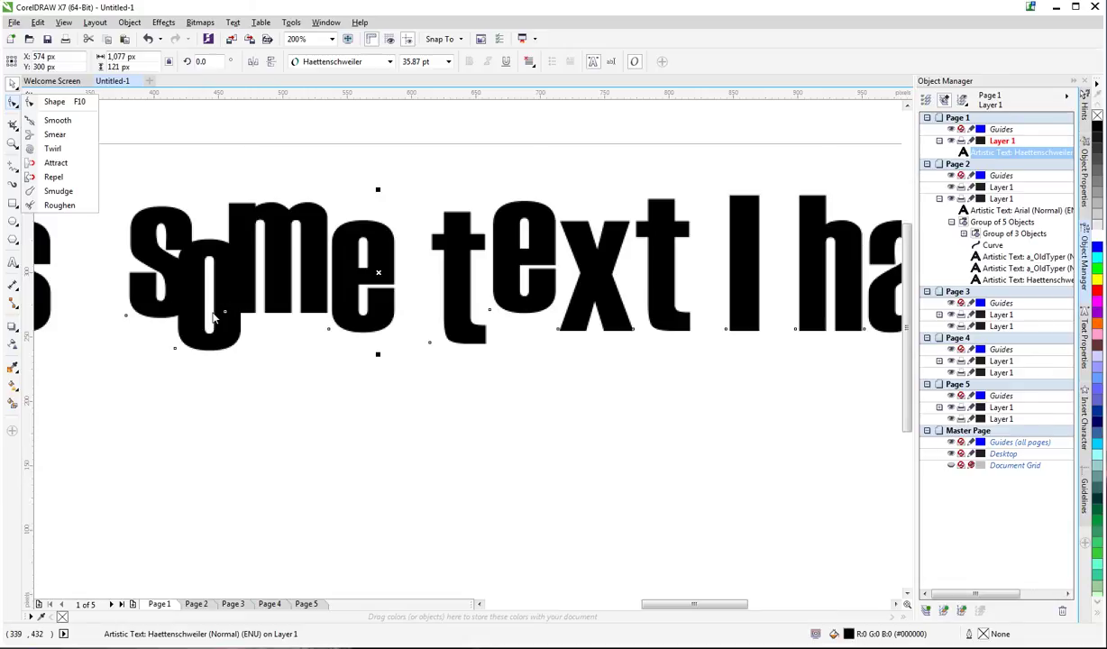
left_click(243, 376)
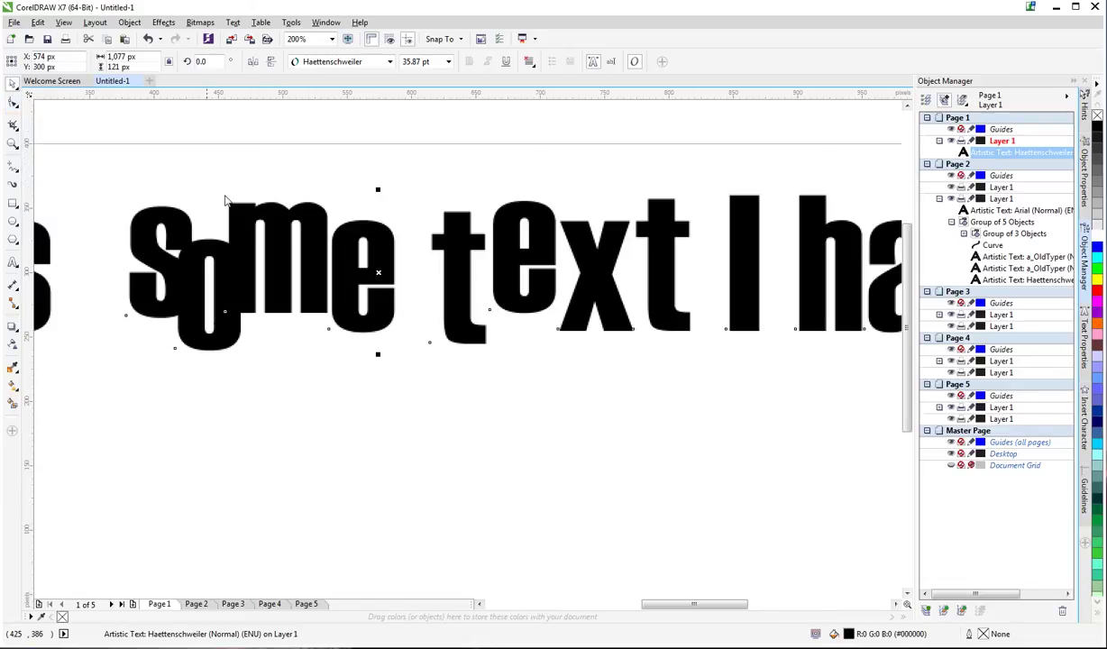
Nudge the headline up-right, fit it in view (Shift+F2), and select the s and o
left_click_drag(305, 261, 312, 253)
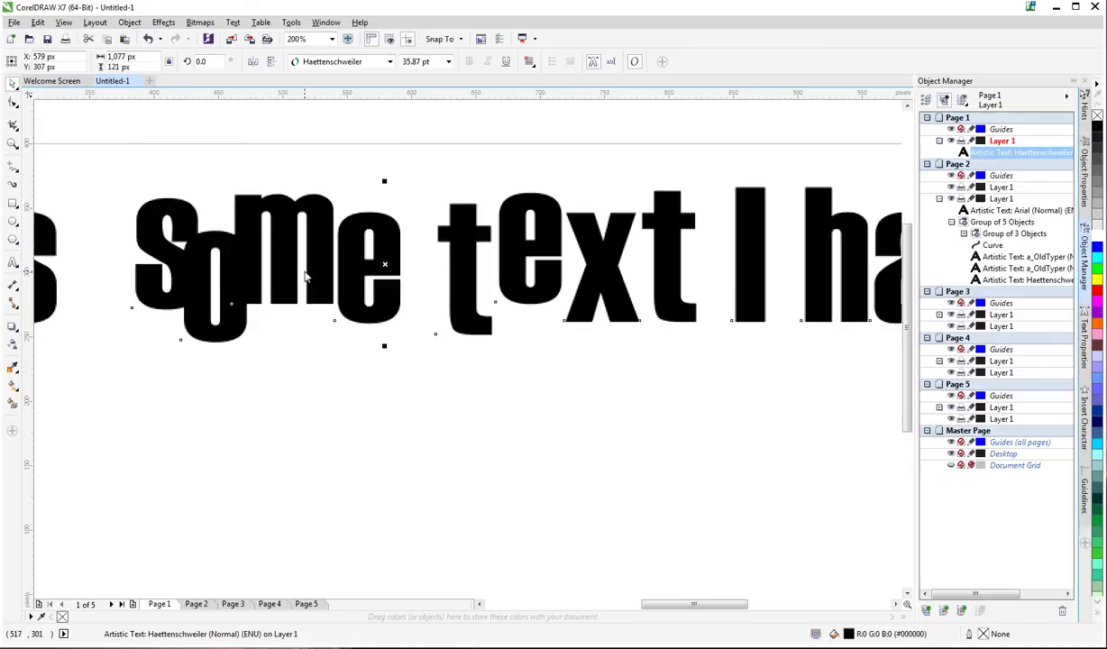
key("shift+F2")
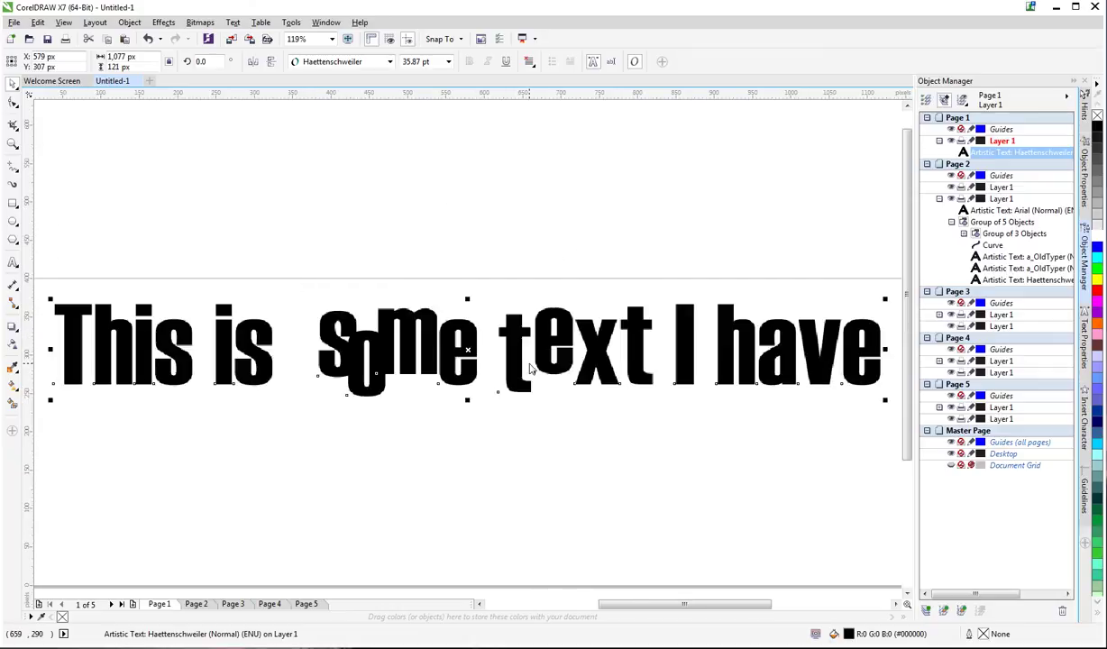
double_click(324, 339)
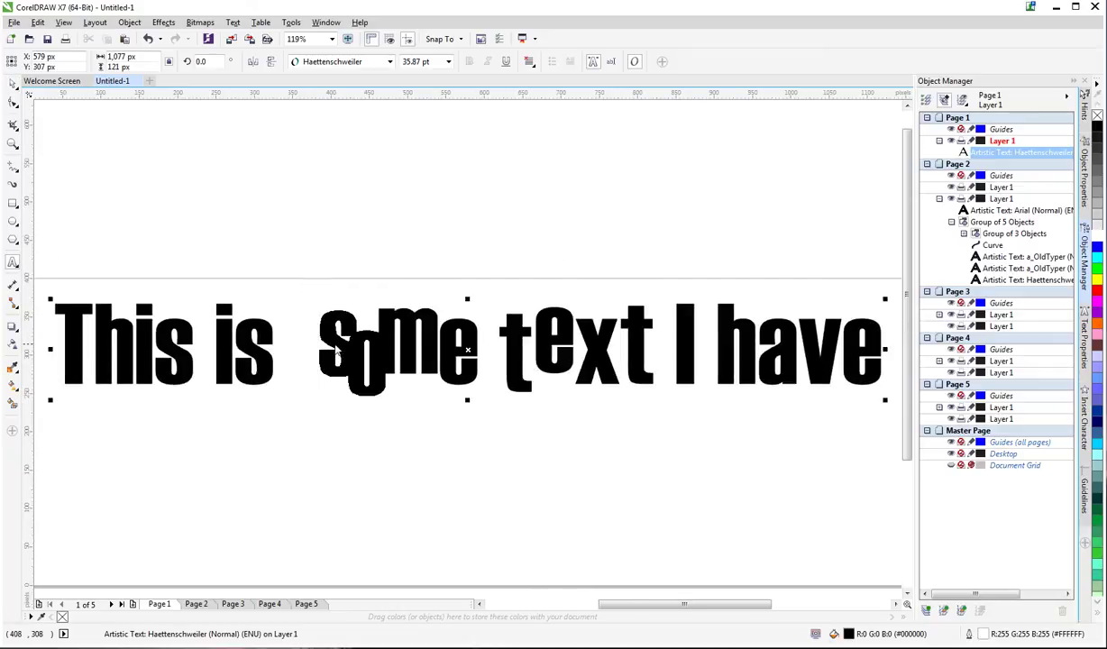
key("shift+Right")
key("shift+Right")
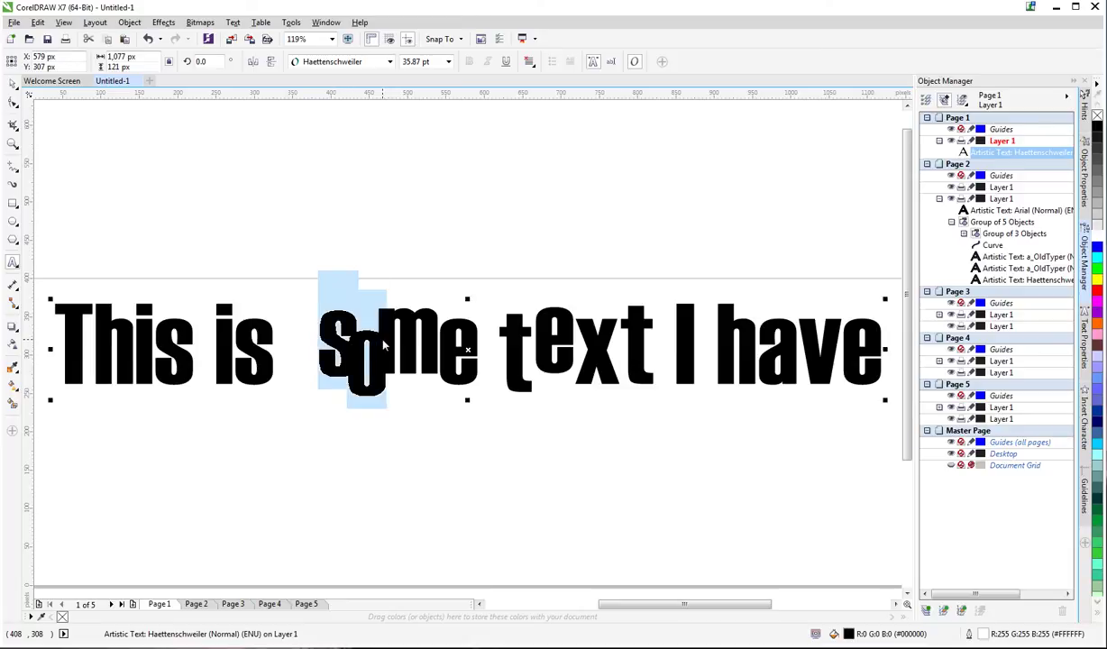
left_click(370, 332)
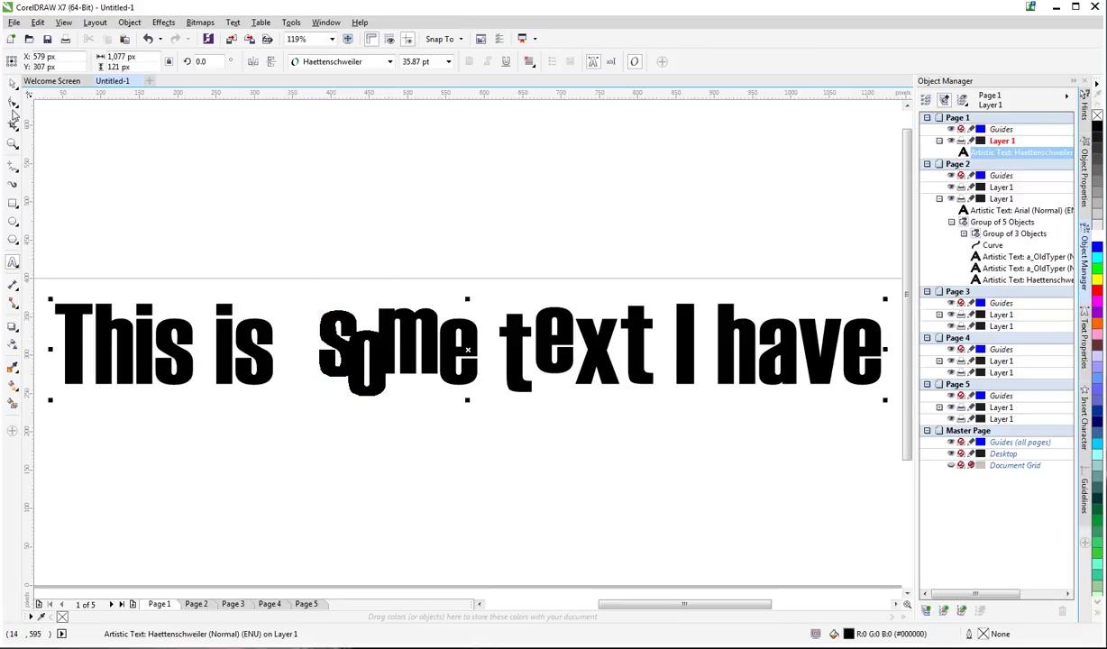
Drag the o's character node right so it overlaps the m
left_click(12, 102)
left_click_drag(347, 398, 375, 396)
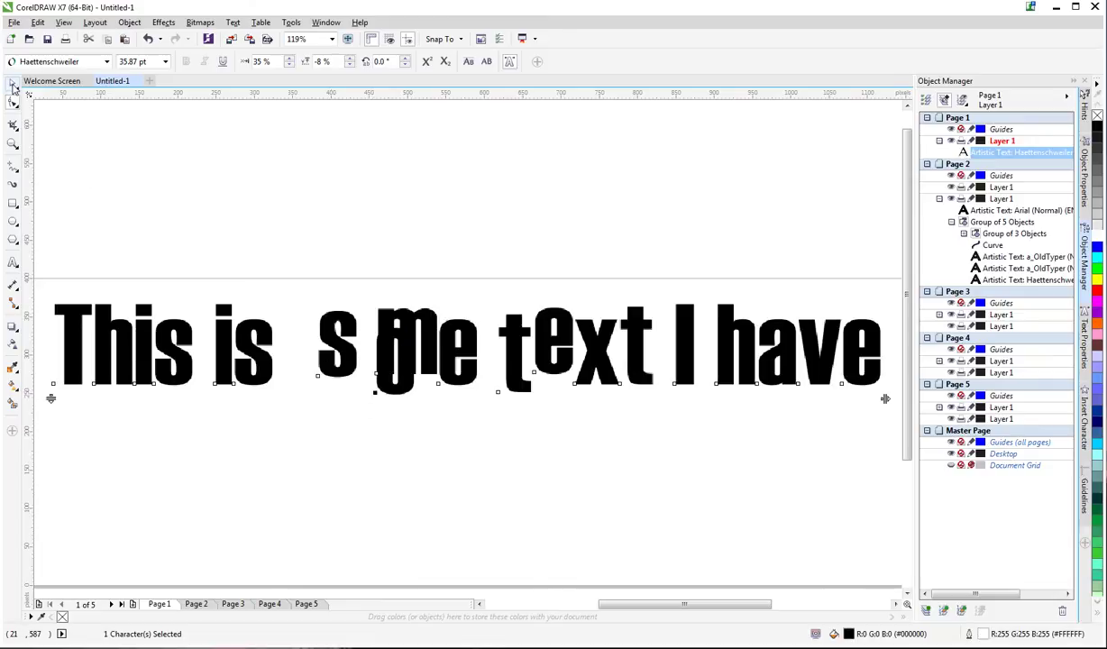
left_click(13, 82)
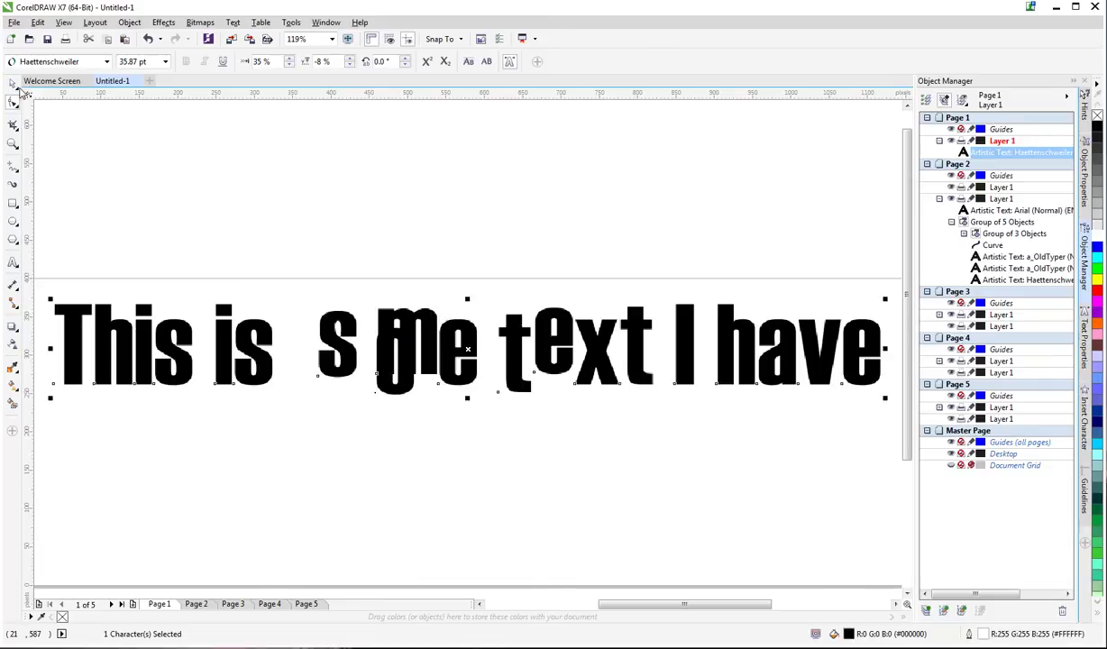
Select the s and shifted o, then the word 'is', and finish text editing
double_click(359, 360)
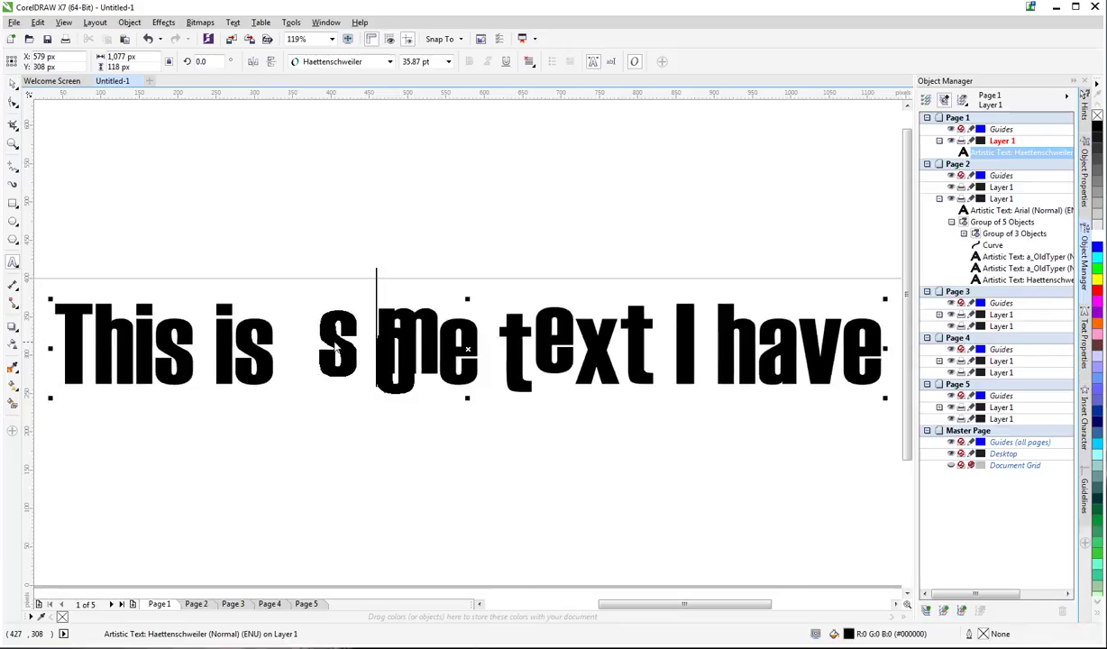
left_click_drag(319, 345, 397, 351)
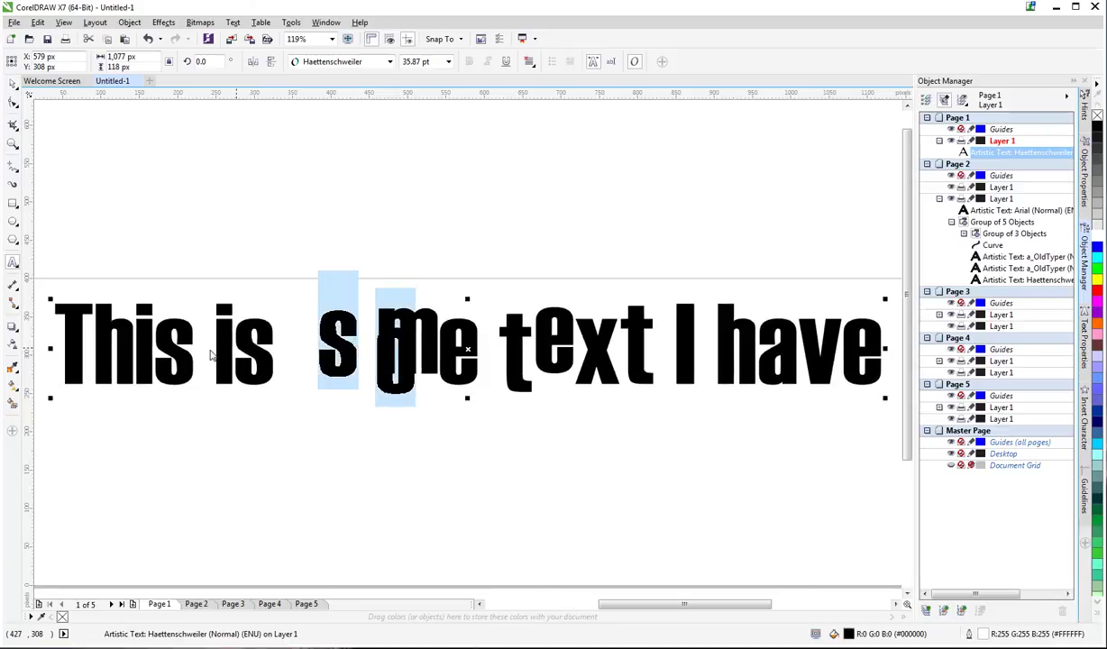
left_click_drag(195, 352, 273, 349)
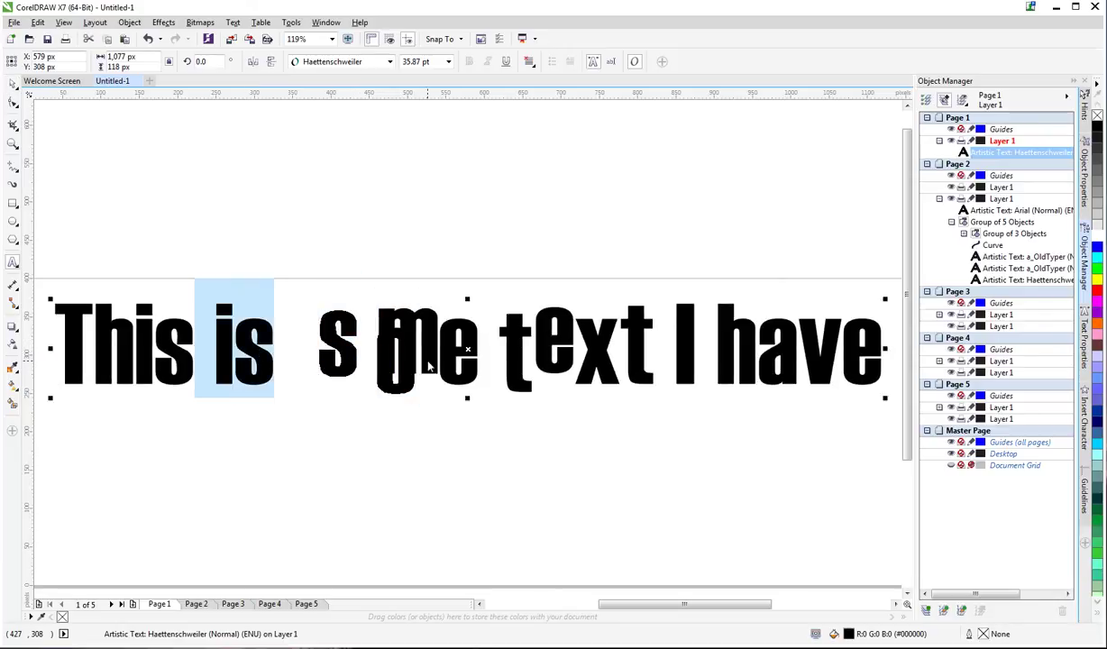
left_click(12, 85)
Go to Page 2, the retro-man logo captioned 'Letter spacing/kerning'
key("Page_Down")
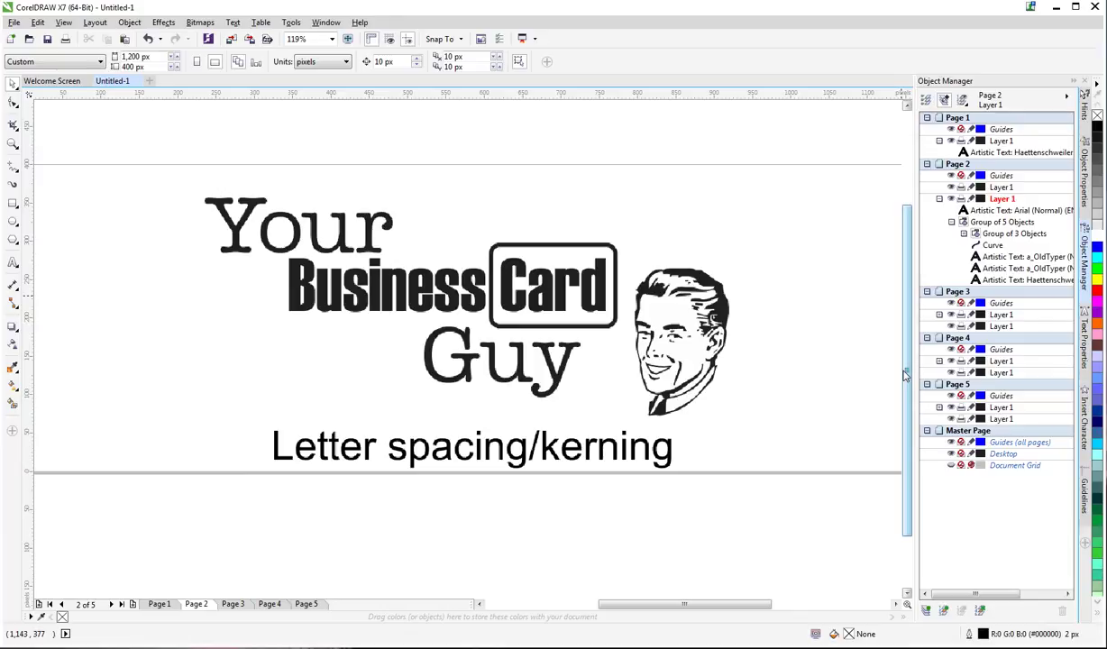